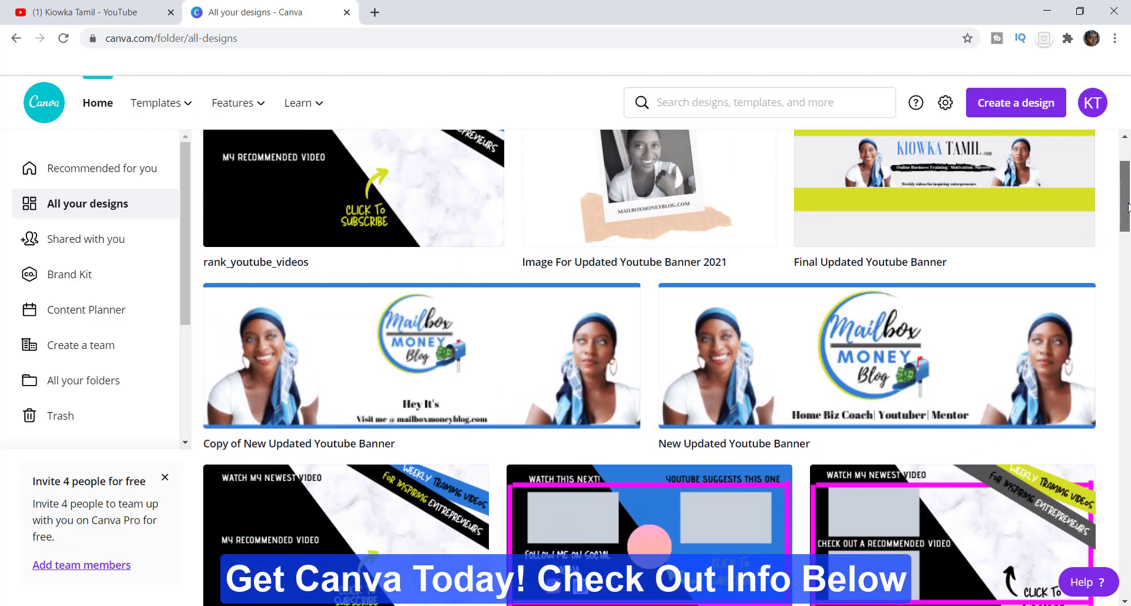
scroll(1129, 222, down, 1)
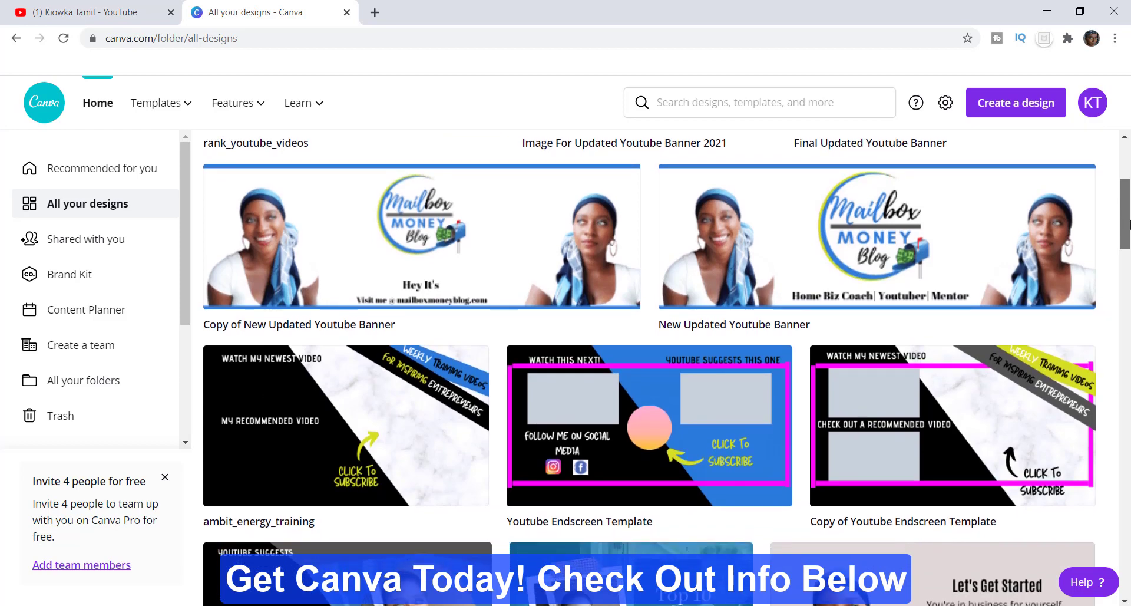
drag(1130, 225, 1128, 187)
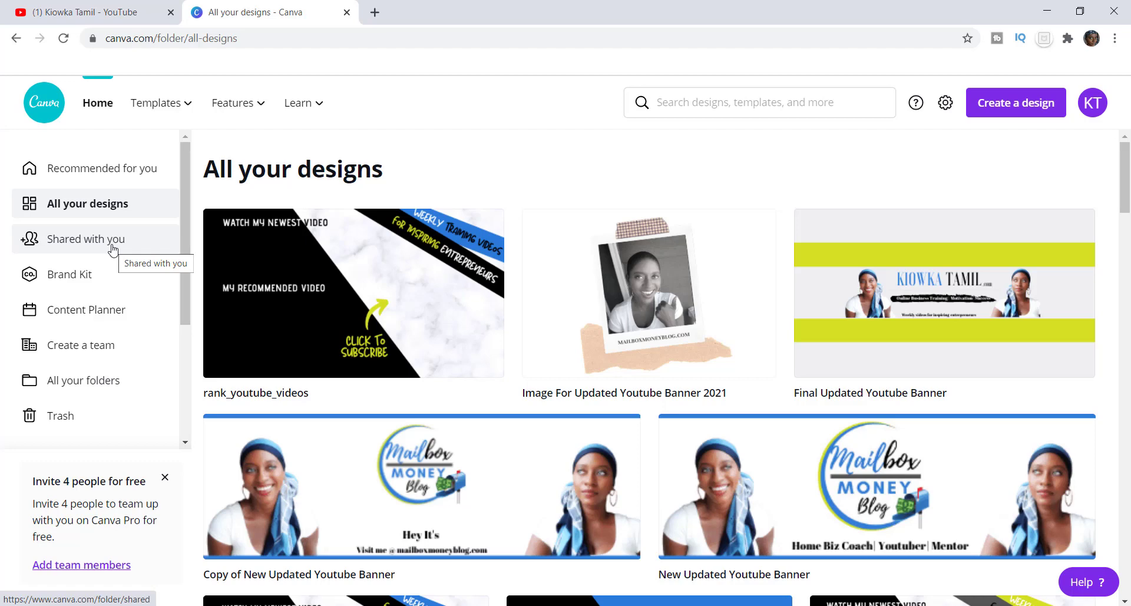
- Switch to YouTube, upload the video "best hack to creating high ranking youtube videos", and continue to its video elements
click(39, 11)
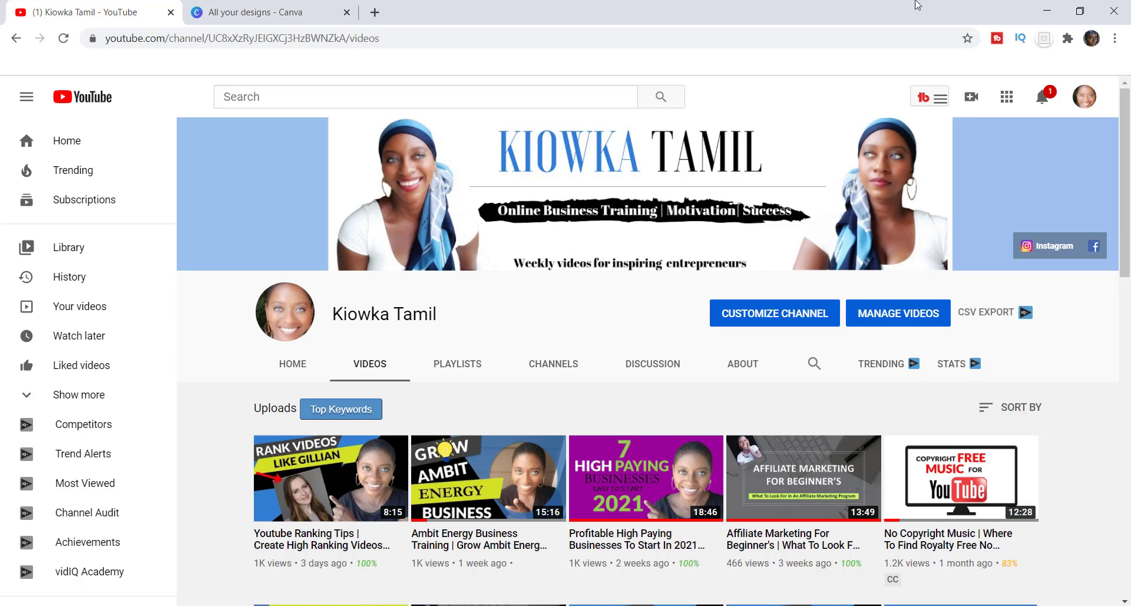
click(971, 99)
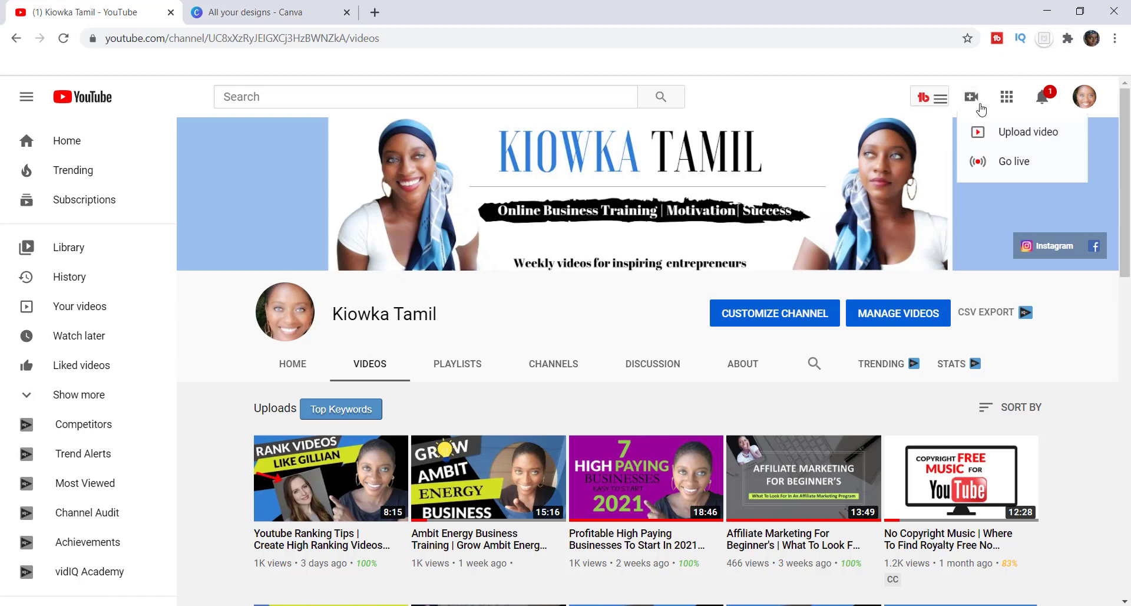
click(1005, 133)
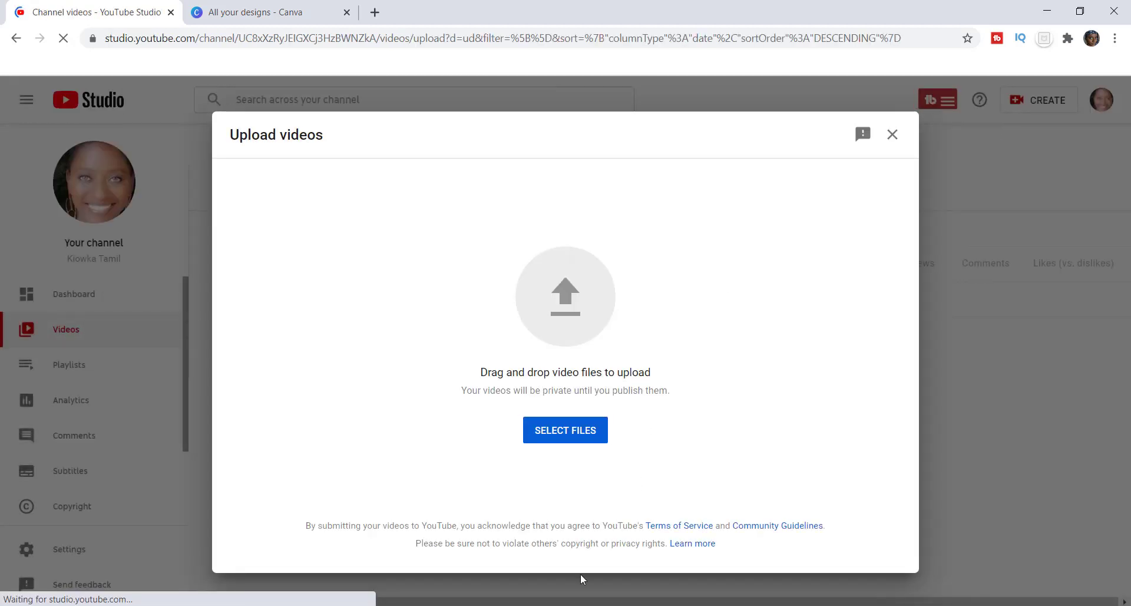
click(567, 605)
drag(739, 402, 427, 389)
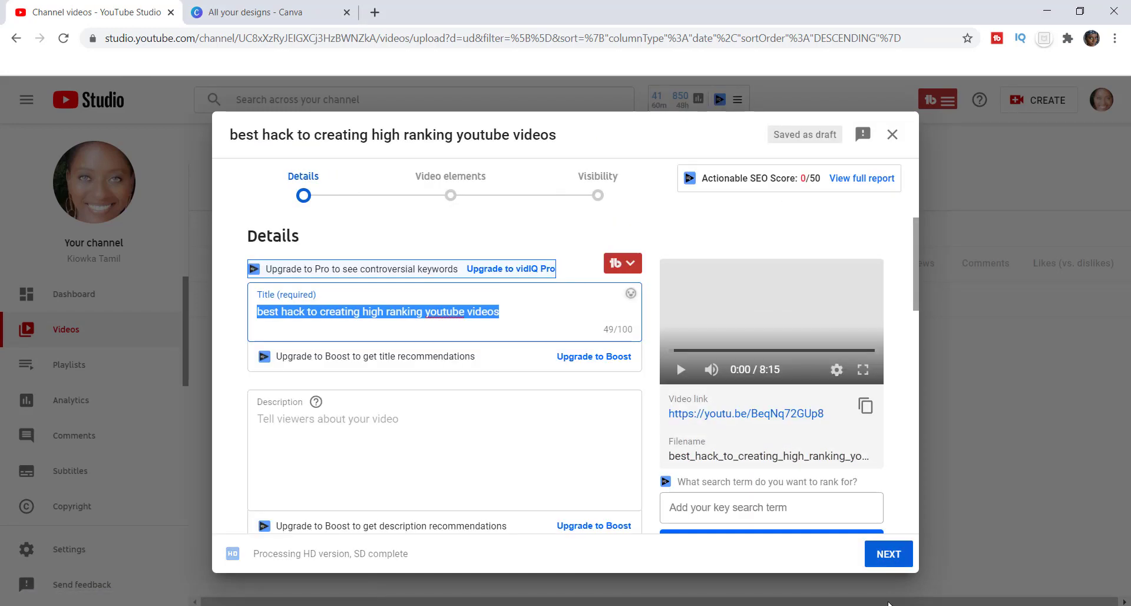
click(891, 559)
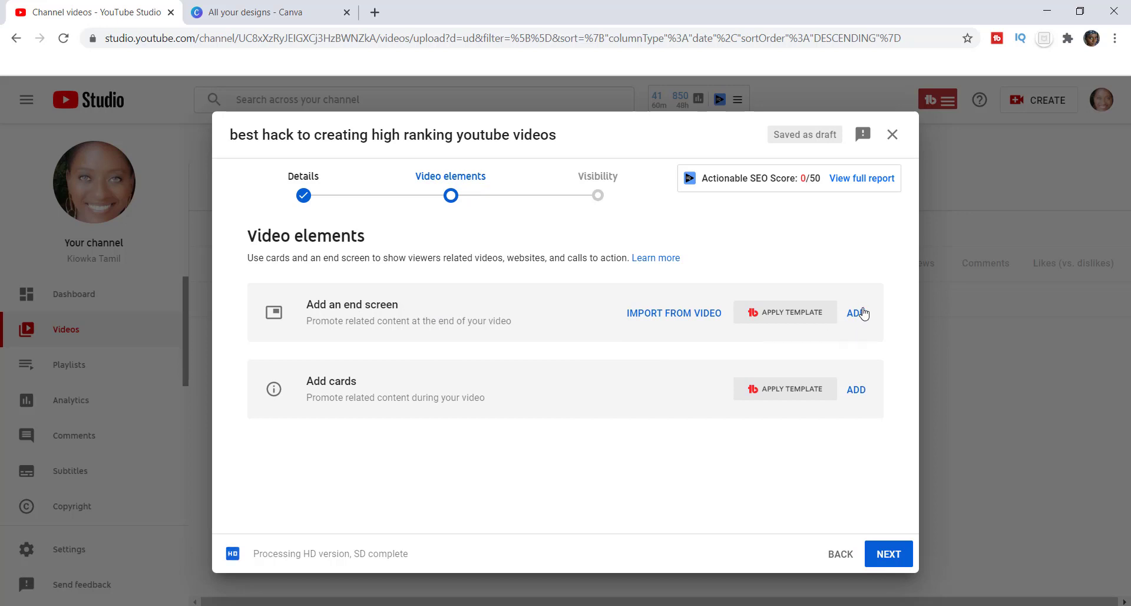
- Open the editor for adding an end screen manually, mute the preview, and move the playhead to 7:59:10
click(778, 319)
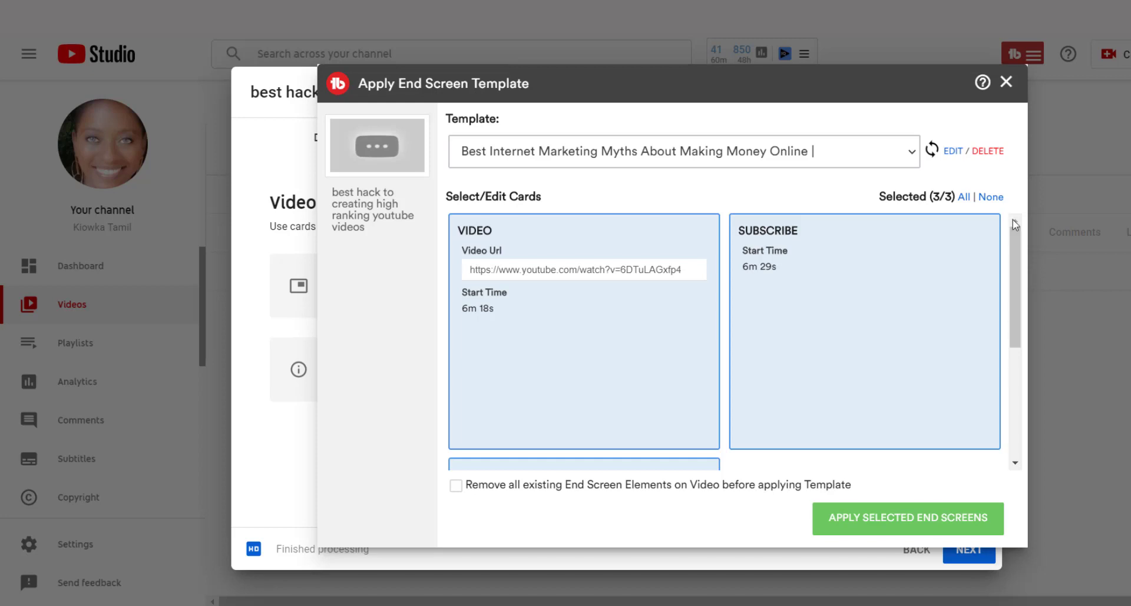
click(1006, 82)
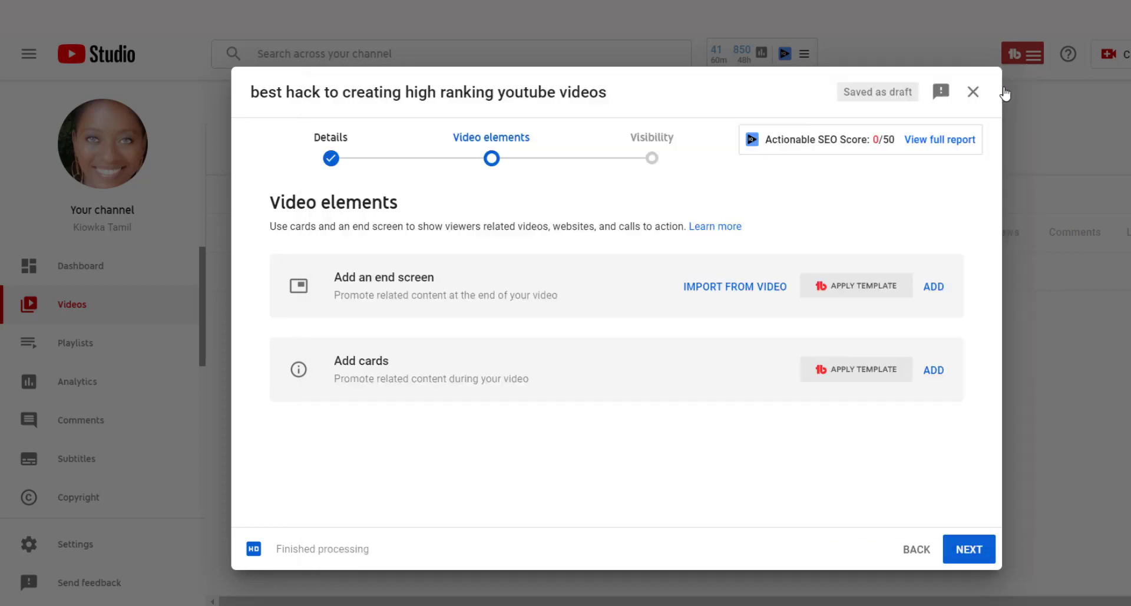
click(933, 290)
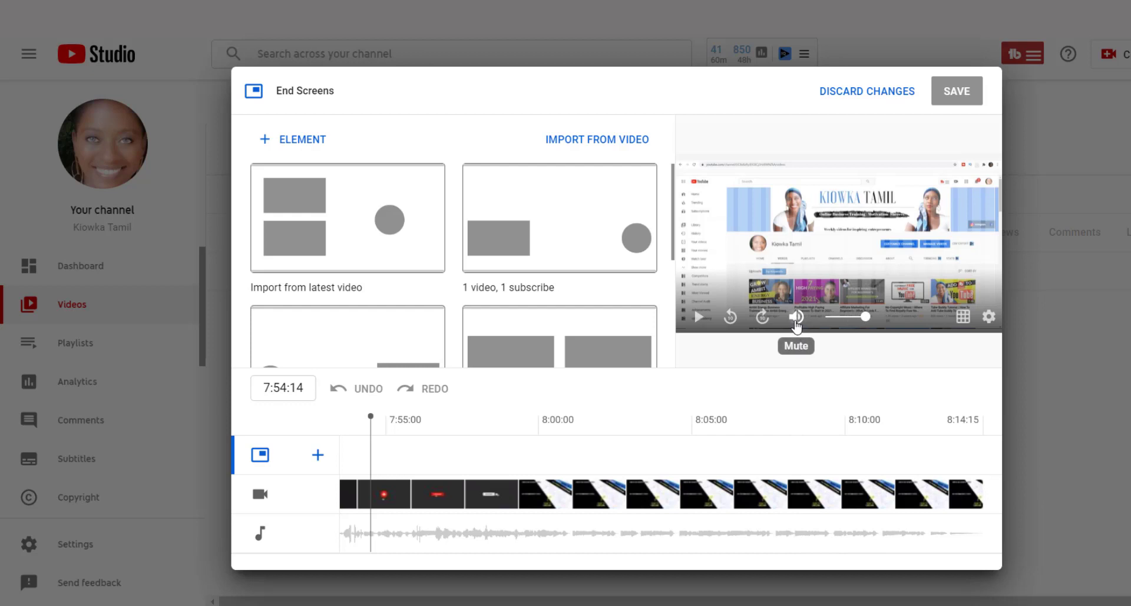
click(799, 325)
click(582, 439)
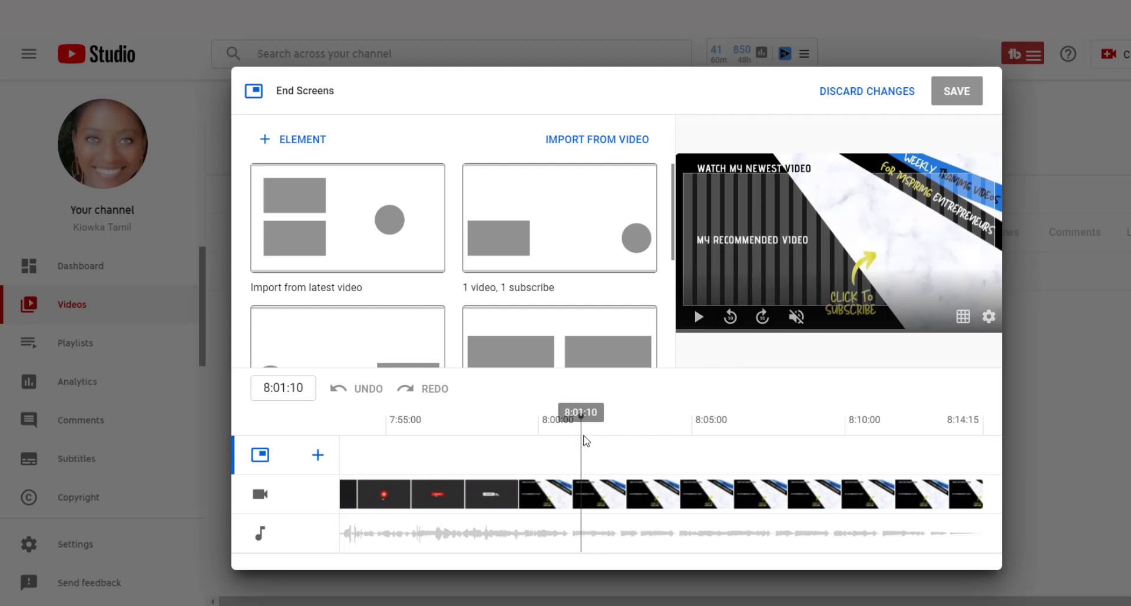
drag(577, 435, 516, 435)
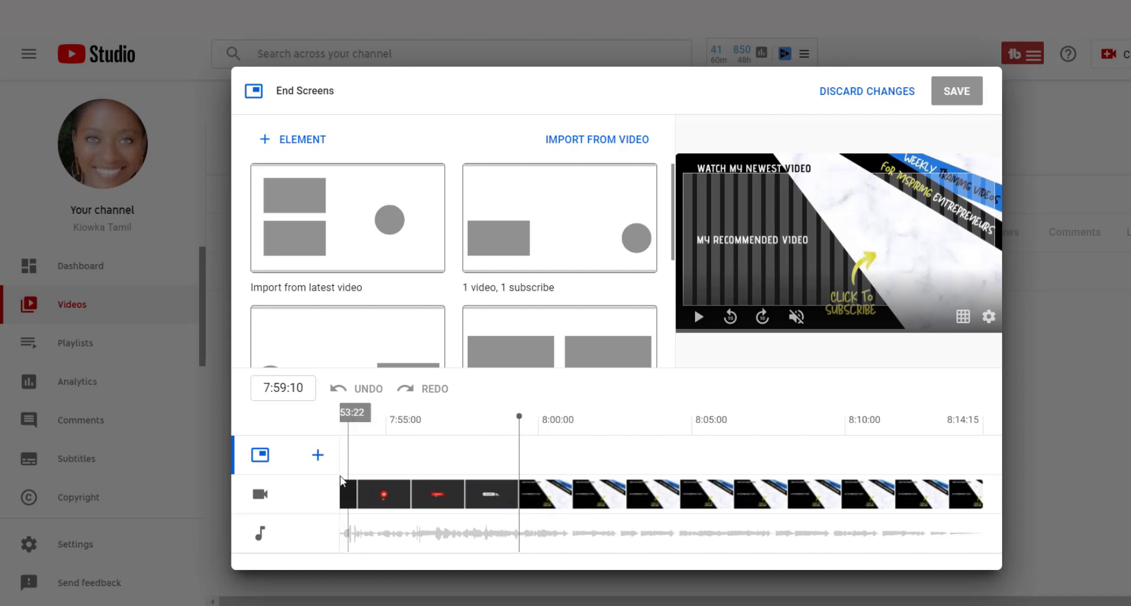
- Add a video element to the end screen that features the specific video "Tube Buddy Tutorial"
click(317, 457)
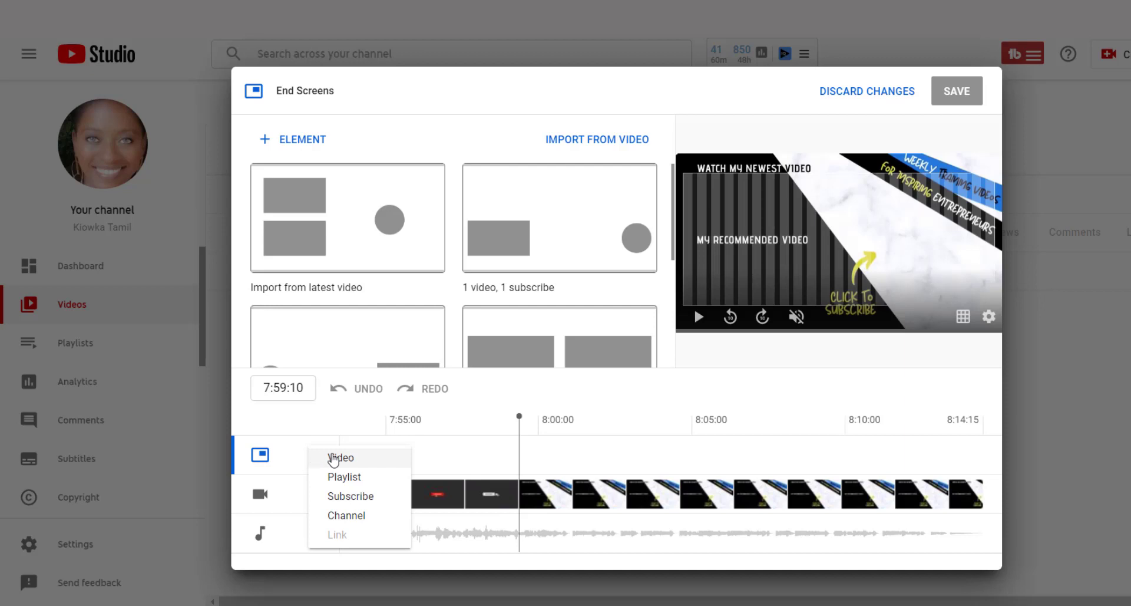
click(319, 458)
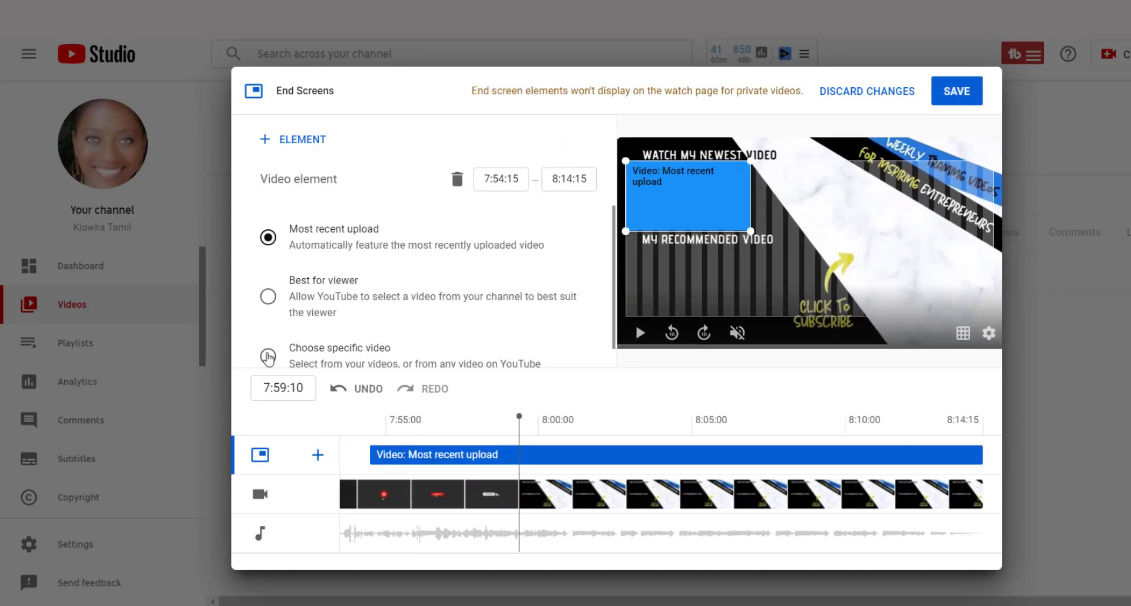
click(268, 356)
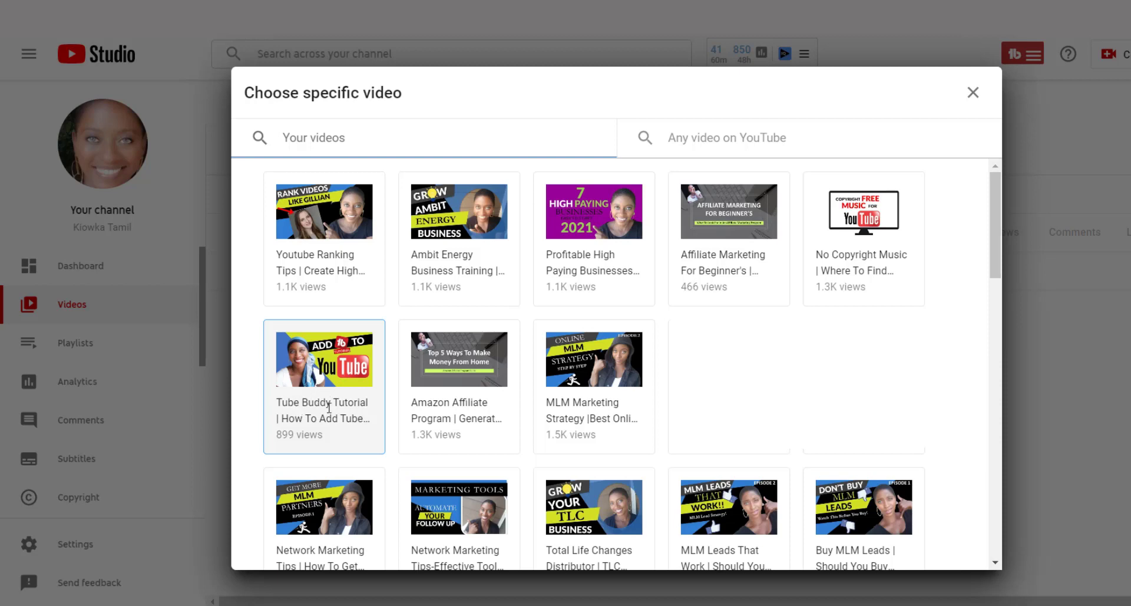
click(347, 406)
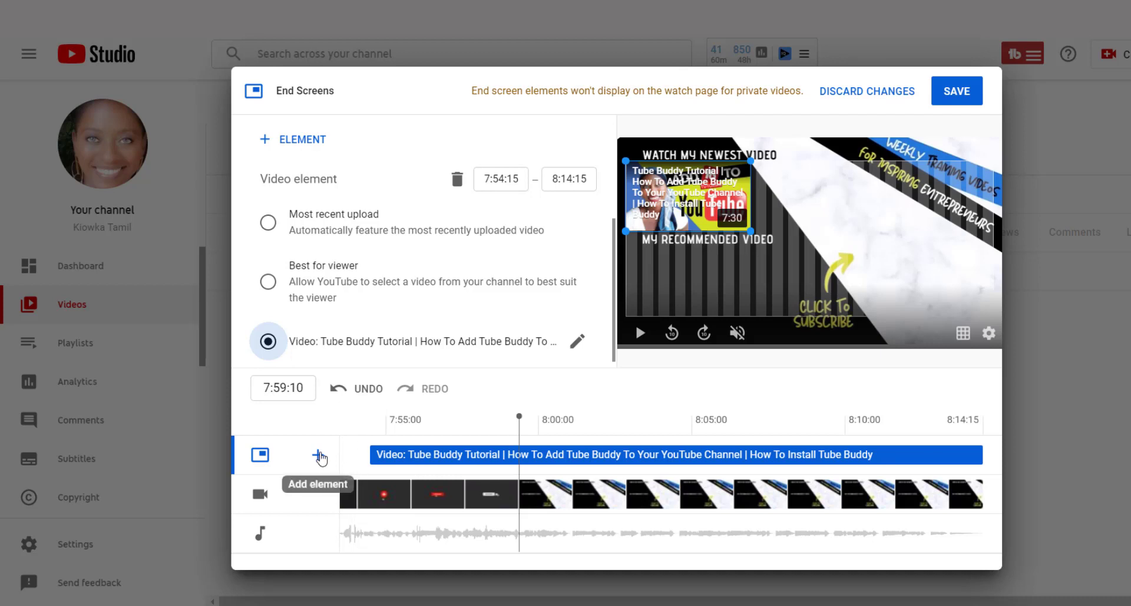
- Add a second video element that features the specific video "Affiliate Marketing For Beginner's"
click(318, 456)
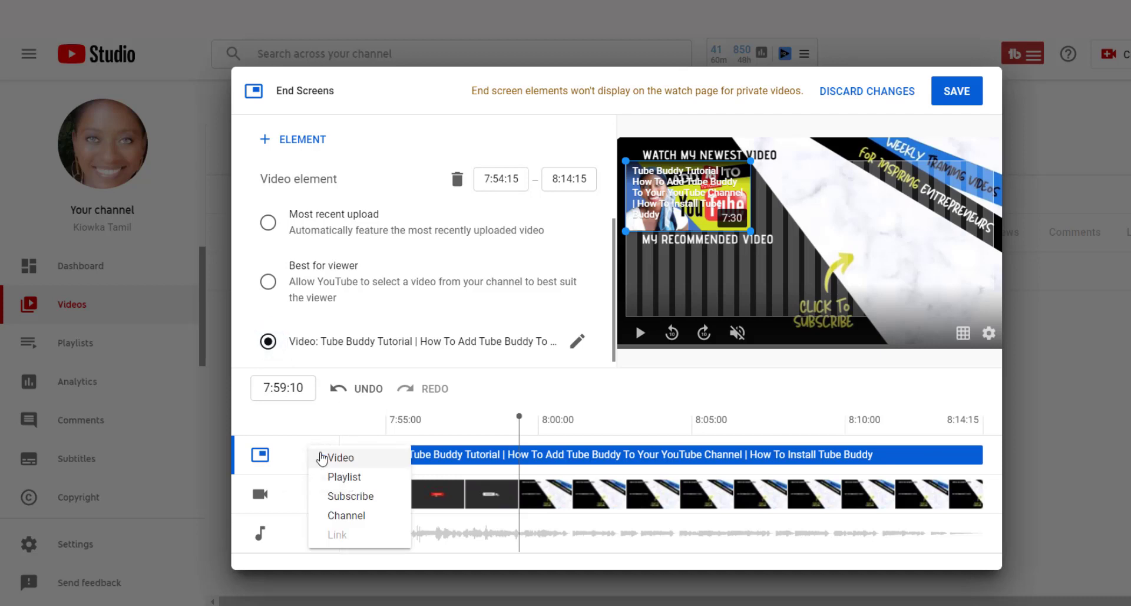
click(336, 458)
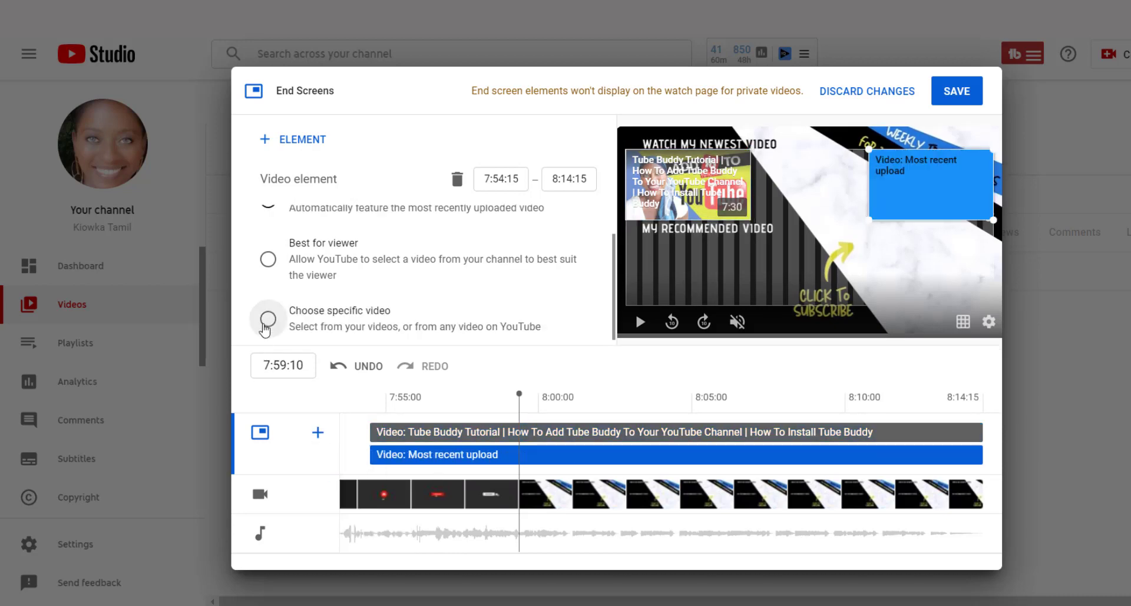
click(268, 319)
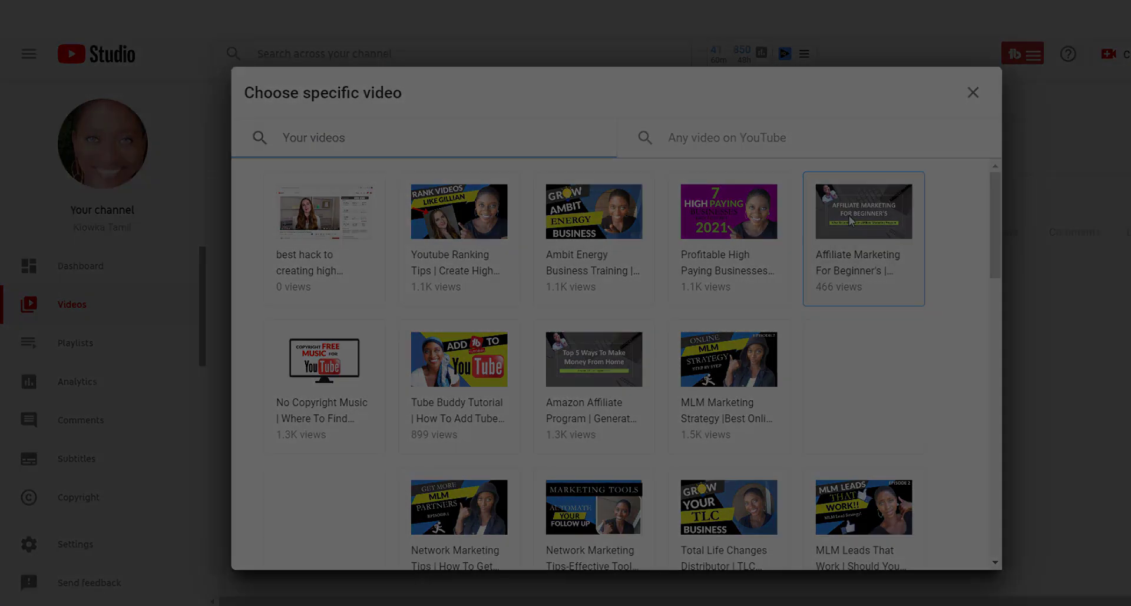
click(851, 231)
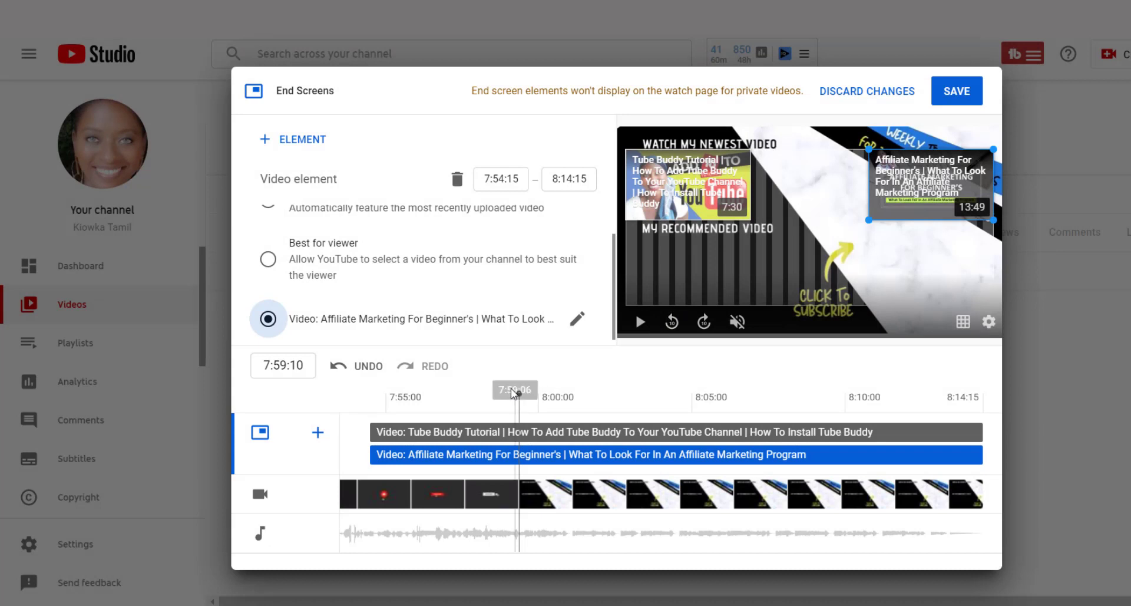
- Add a Subscribe element beside the artwork's yellow arrow and move the Affiliate Marketing video element below the "My Recommended Video" label
click(318, 435)
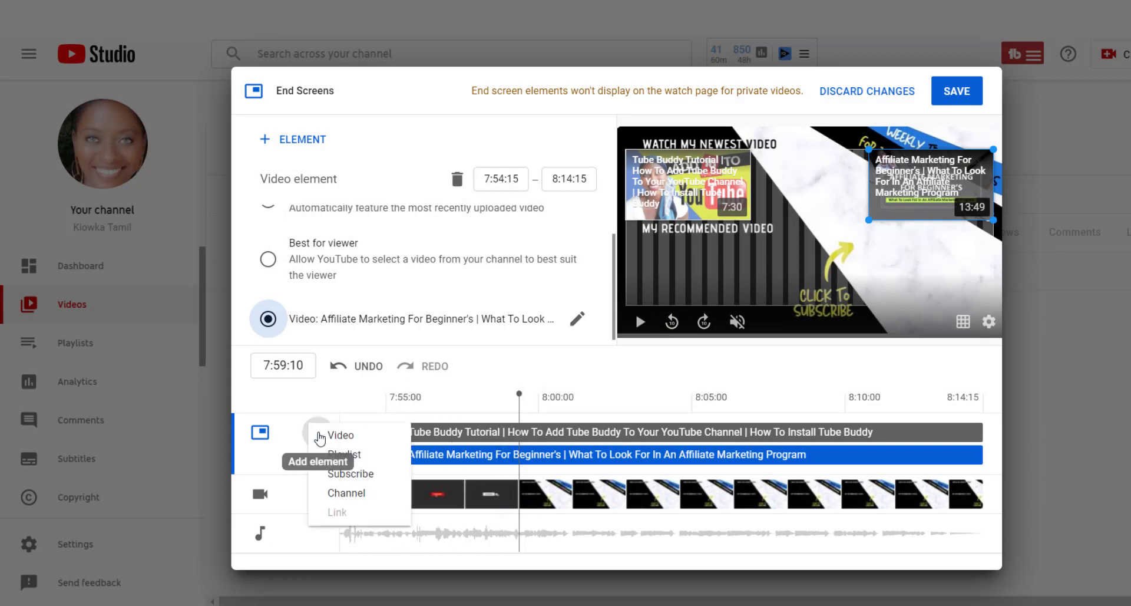
click(342, 474)
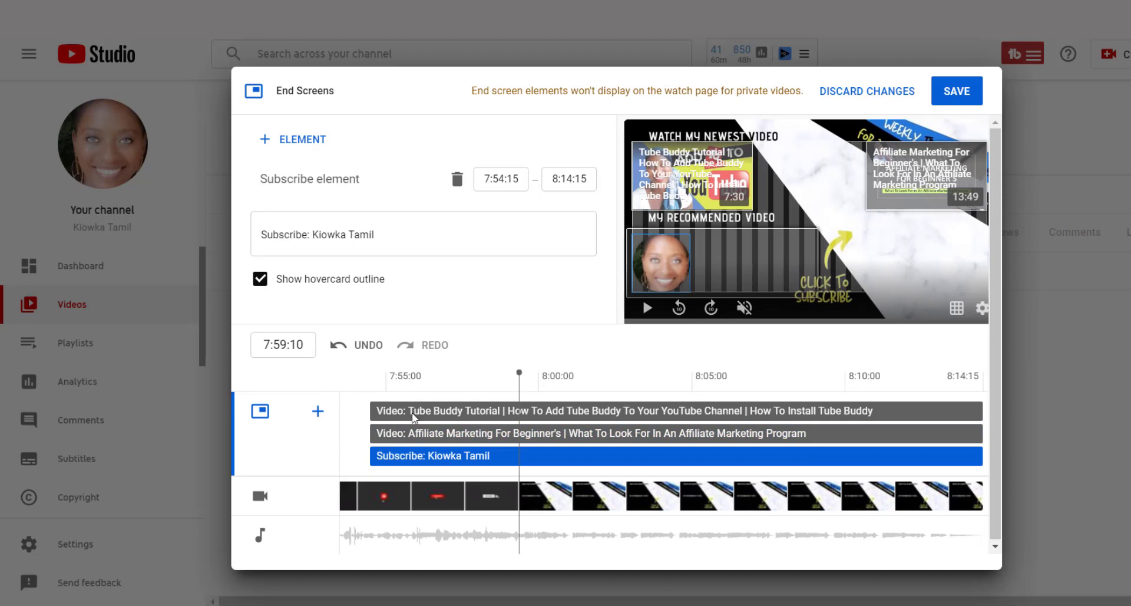
drag(673, 265, 895, 243)
drag(905, 170, 814, 257)
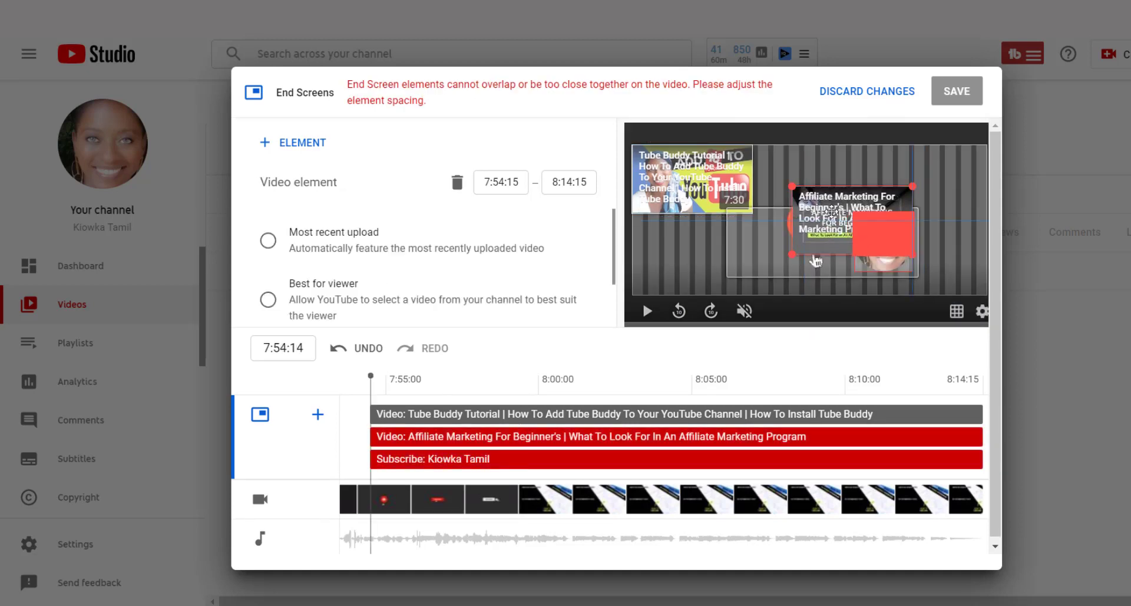
drag(831, 210, 676, 261)
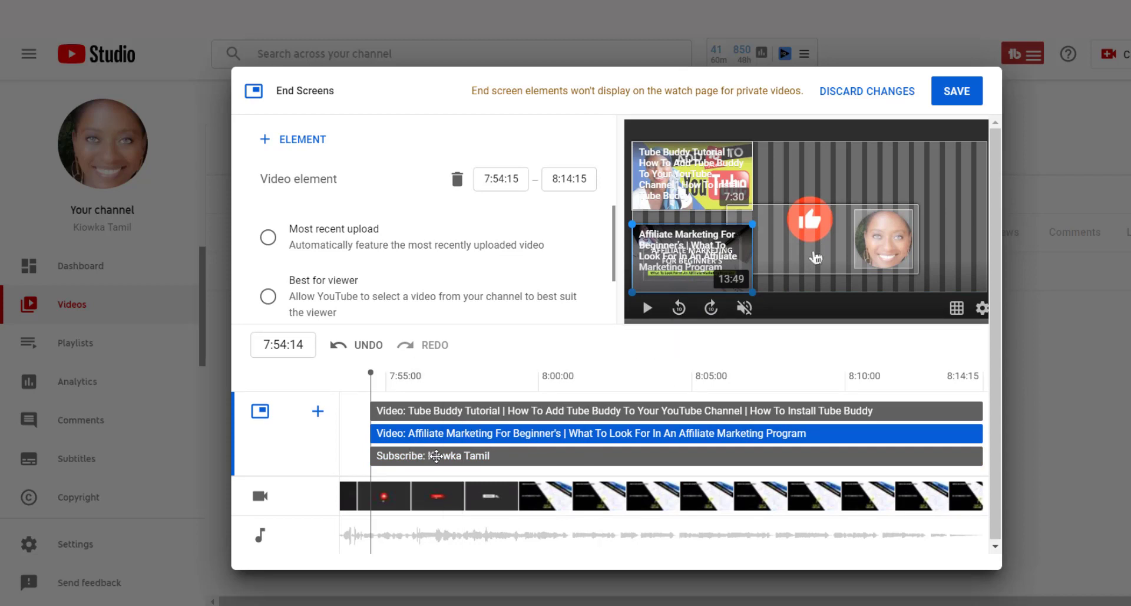
- Trim the start of both video elements and the Subscribe element to 7:58:16, just before the end screen artwork appears
drag(369, 386, 508, 384)
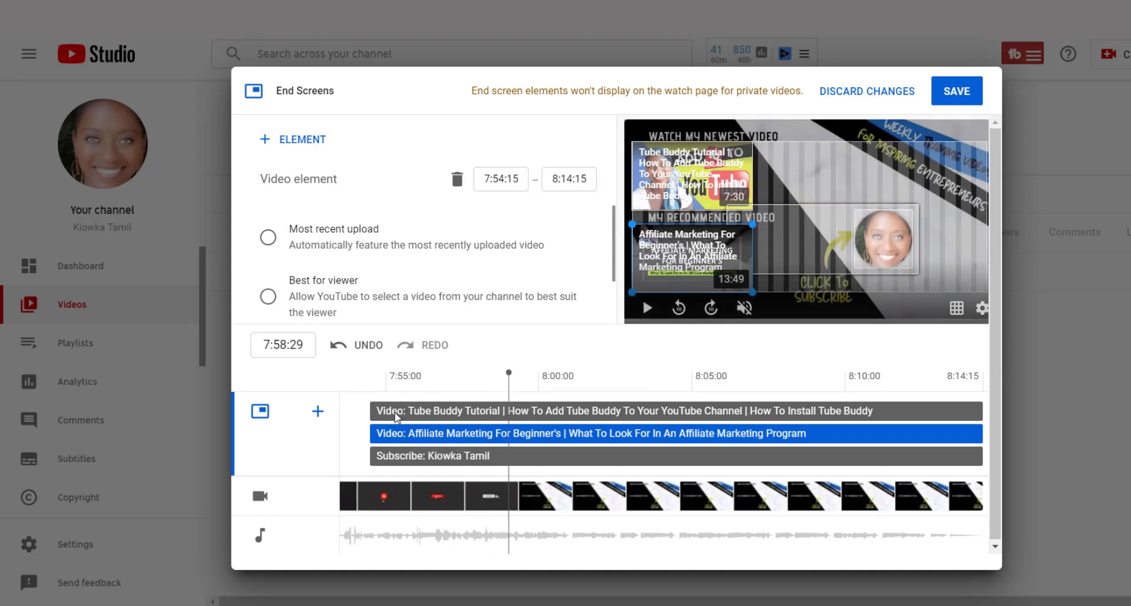
drag(370, 411, 495, 412)
drag(371, 429, 495, 427)
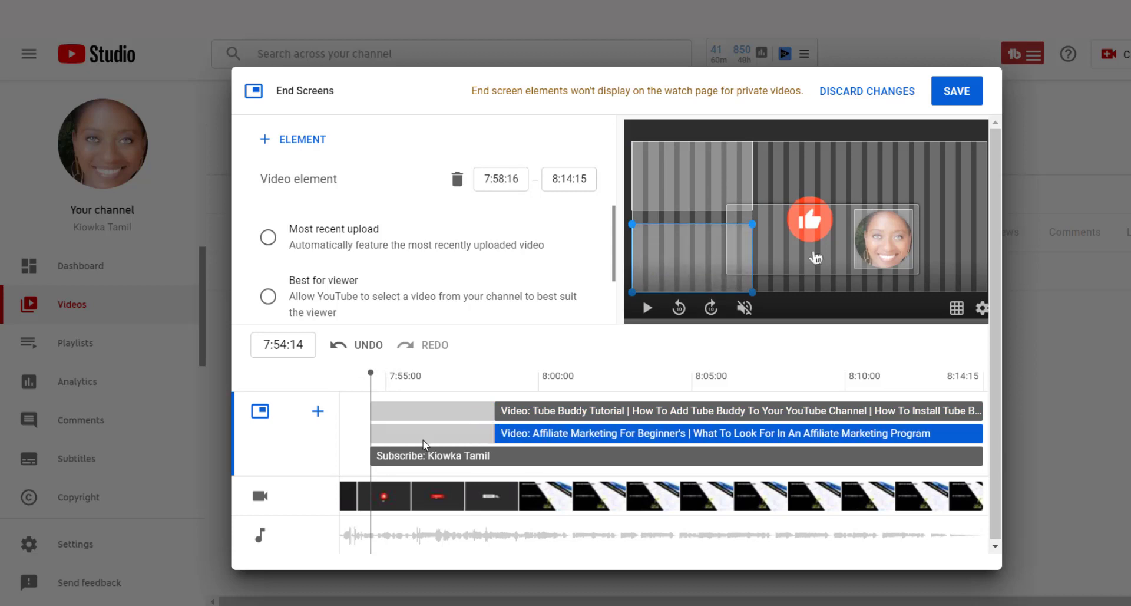
drag(370, 454, 493, 453)
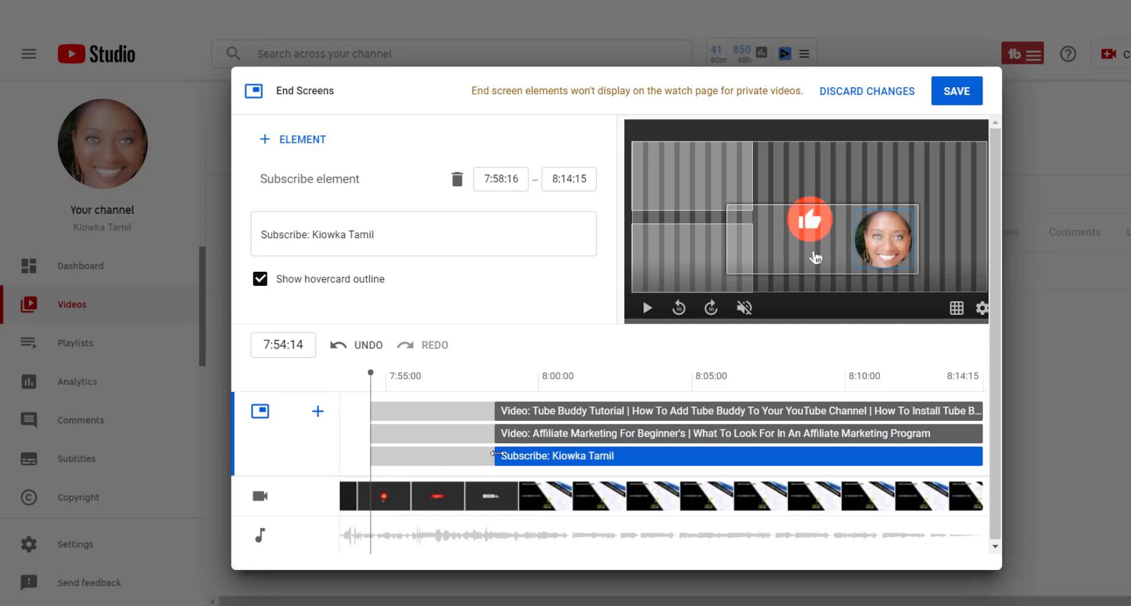
- Preview the end screen from 7:57:23 and move the Subscribe element slightly up, just above the yellow arrow
mouse_move(466, 392)
mouse_down()
mouse_move(520, 398)
mouse_move(469, 394)
mouse_up()
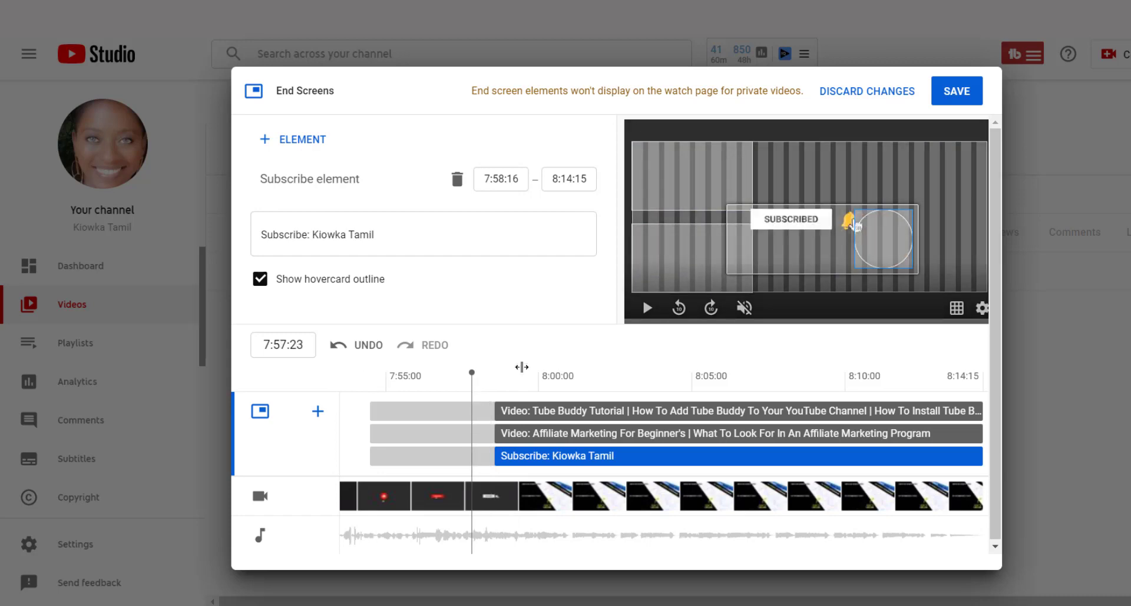
click(646, 307)
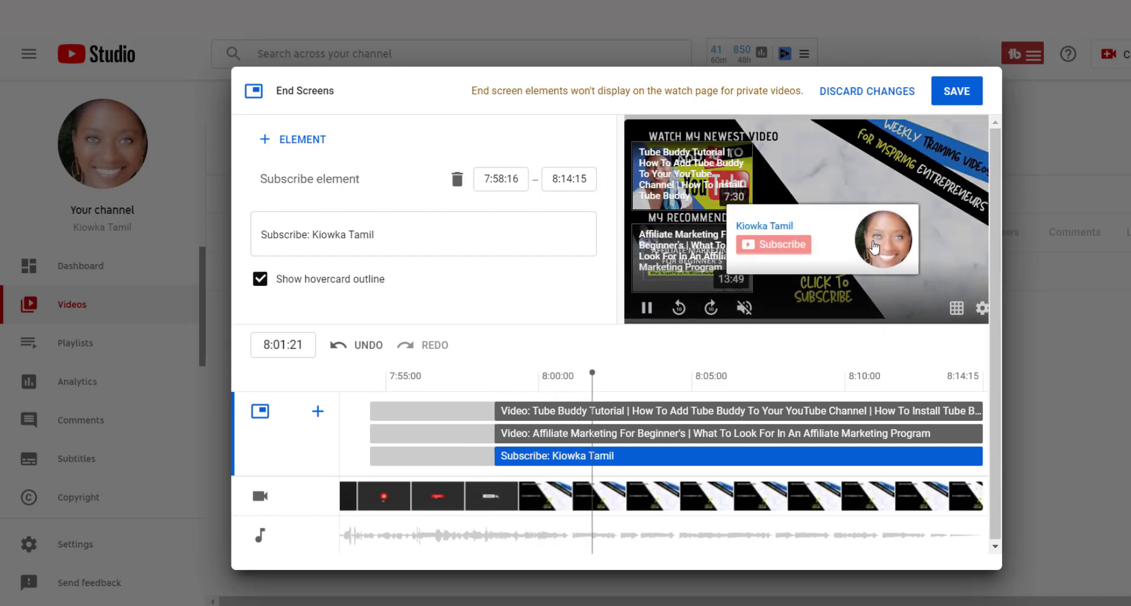
click(651, 311)
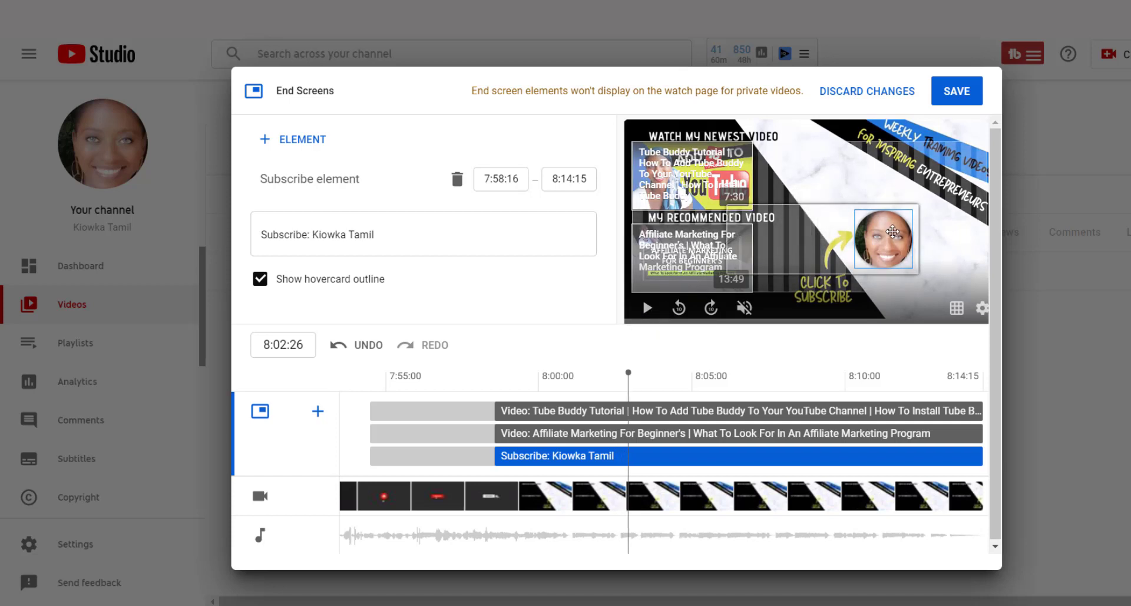
drag(895, 231, 889, 224)
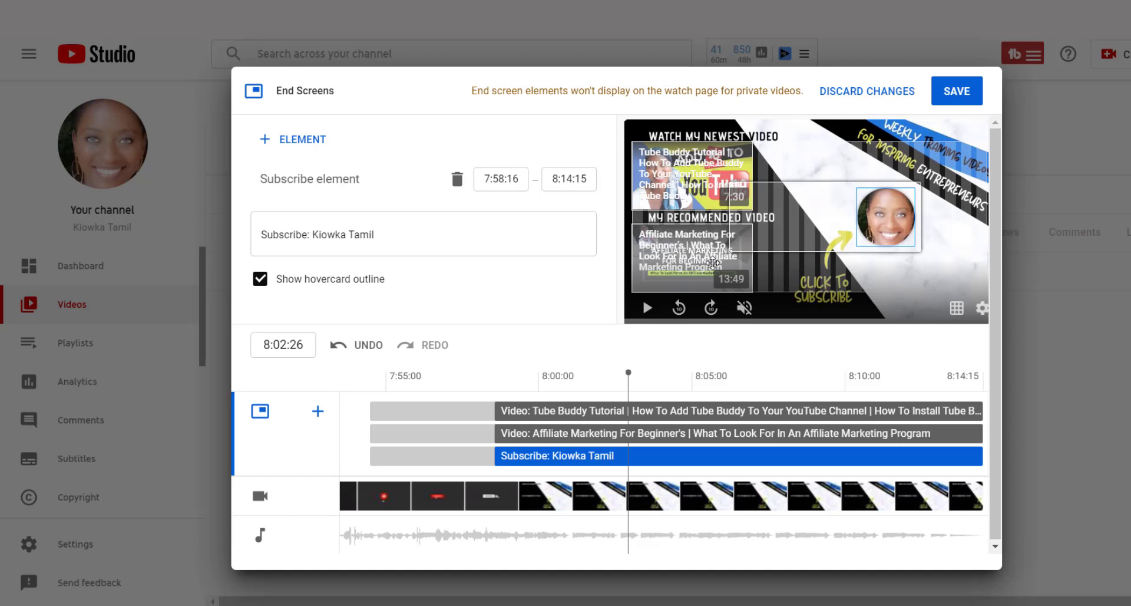
- Play the end screen with sound from 7:57:00 to near the video's end to check the element timing
click(449, 373)
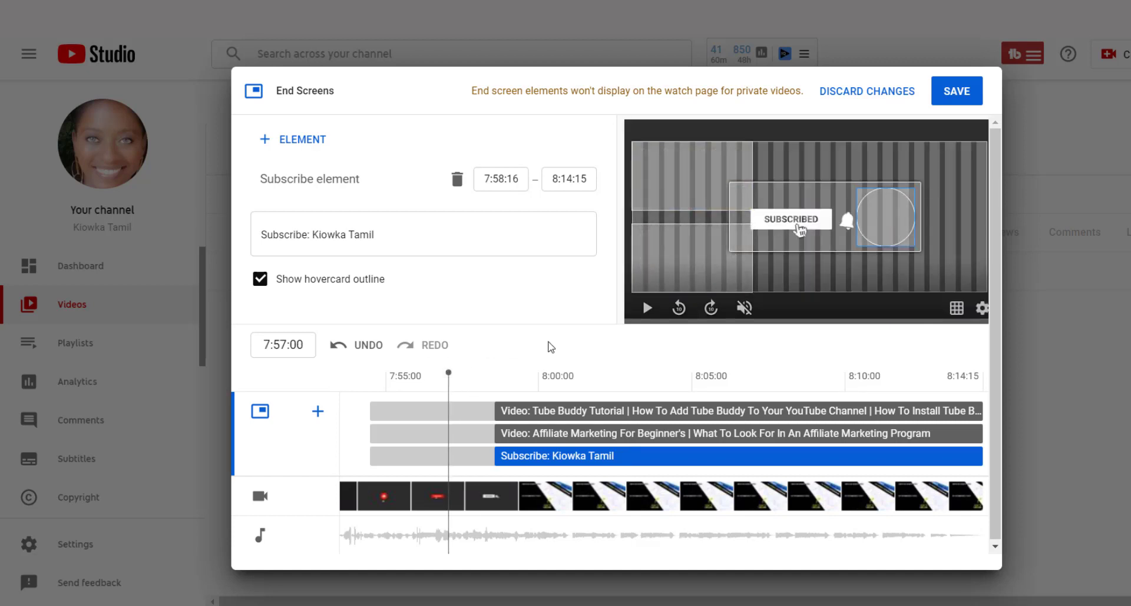
click(744, 307)
click(647, 308)
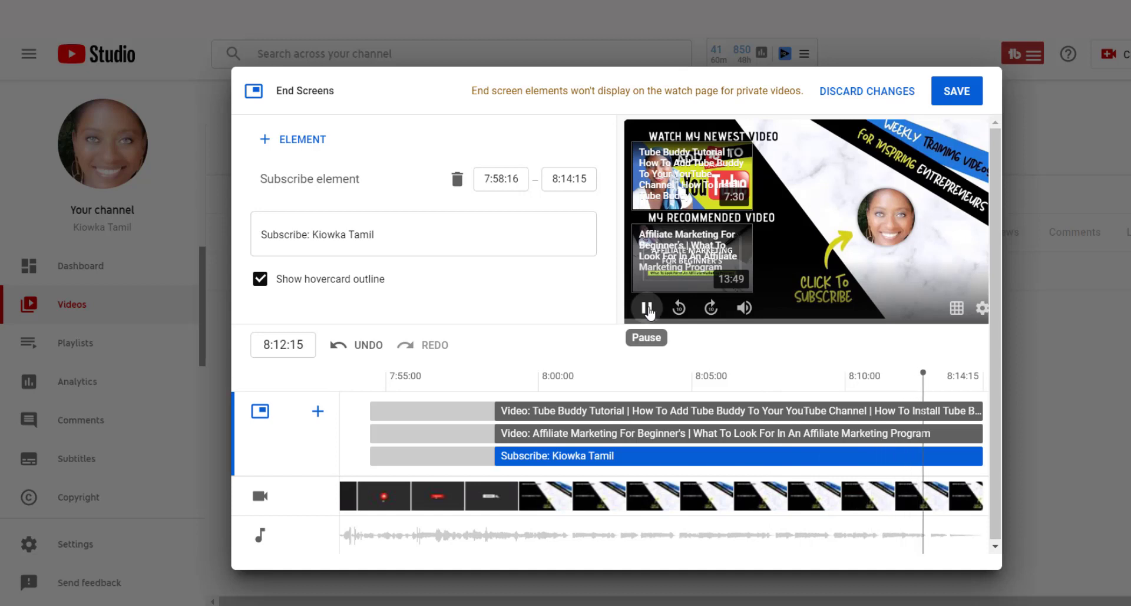
click(648, 309)
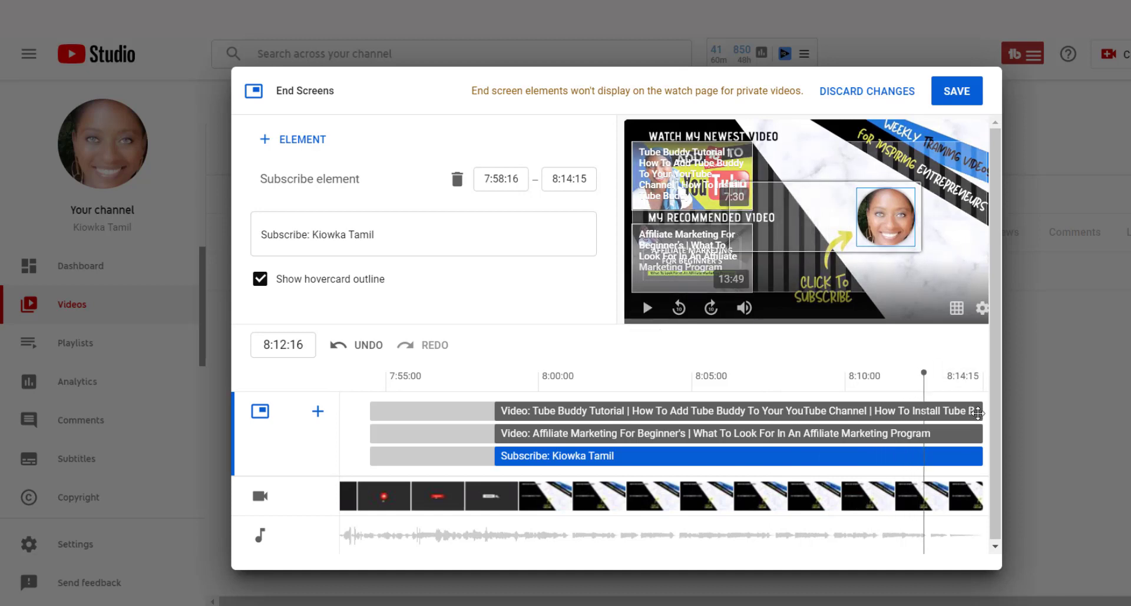
- Trim the end of all three end screen elements to 8:13:20 and mute the preview
drag(978, 410, 958, 458)
click(745, 309)
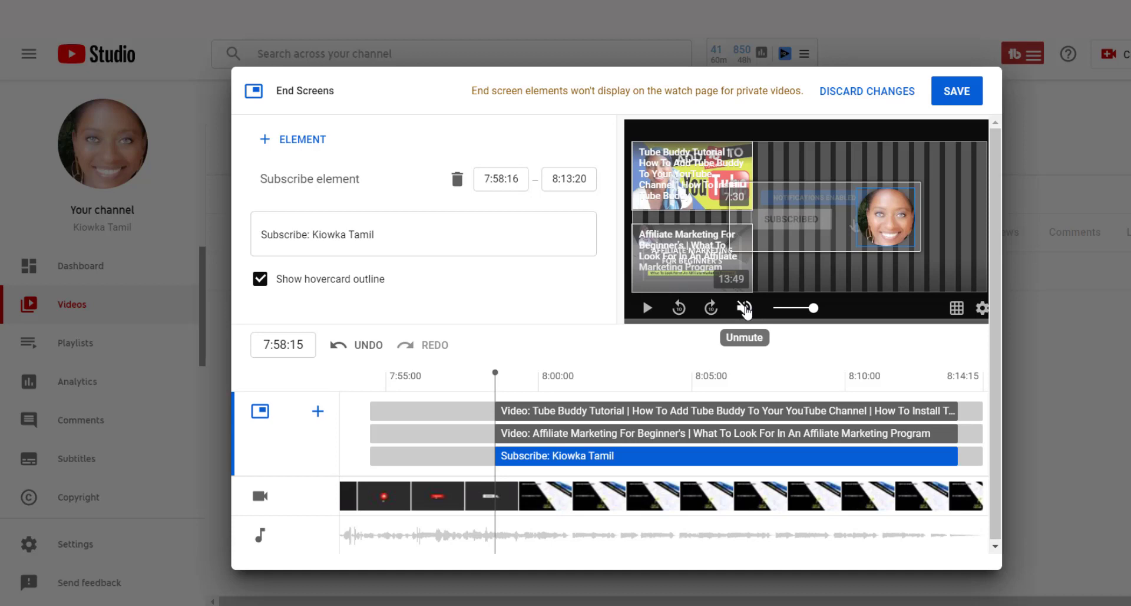
click(319, 413)
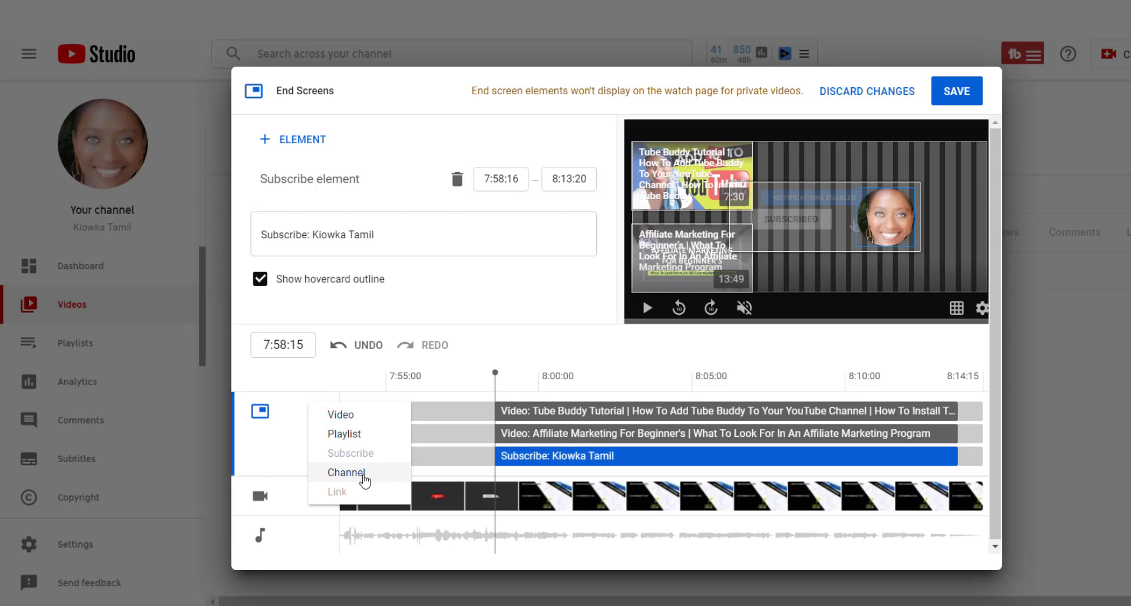
click(339, 381)
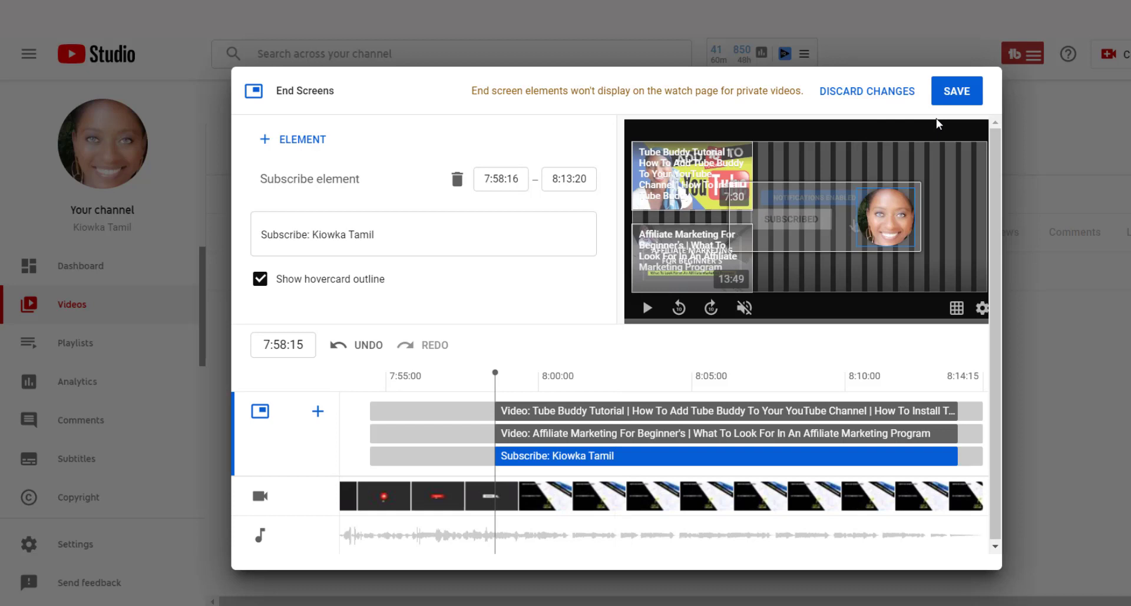
- Save the end screen, continue to the visibility settings and save the video as Unlisted
click(961, 94)
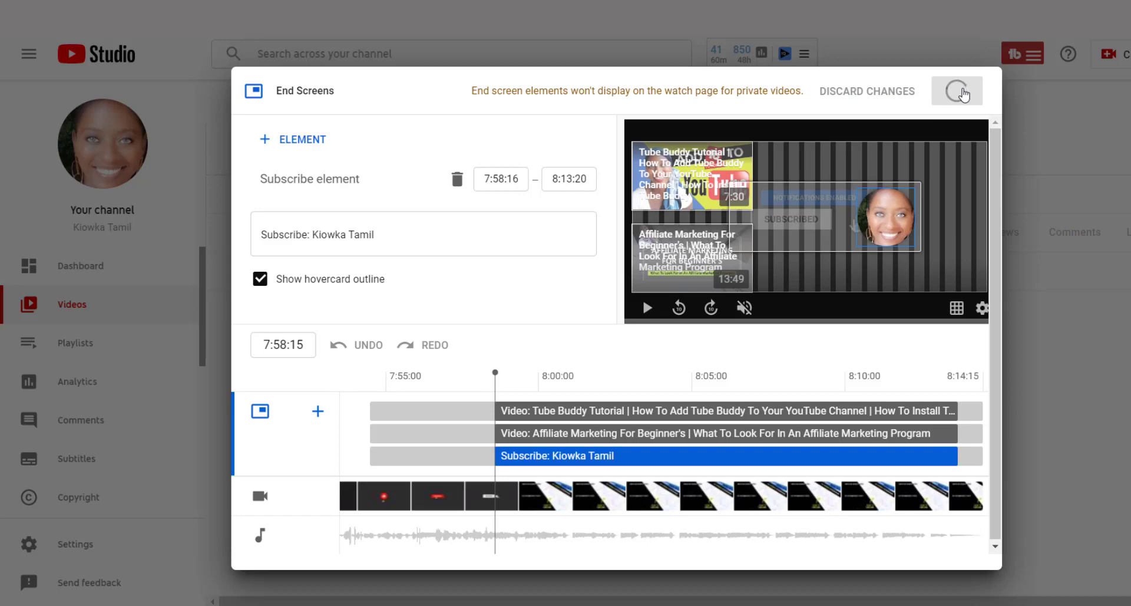
click(960, 549)
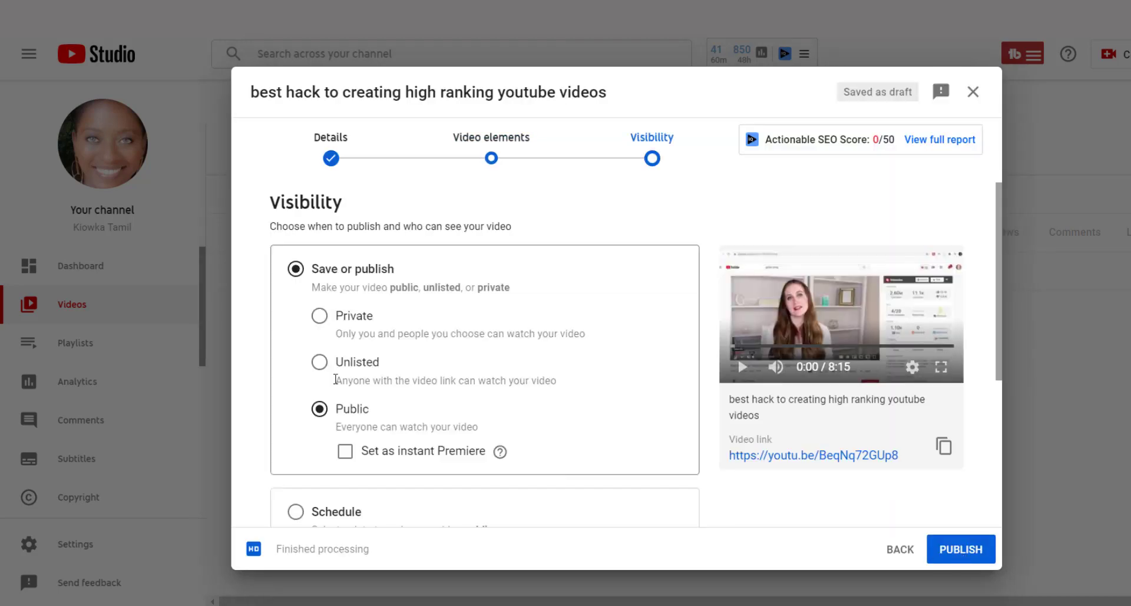
click(319, 361)
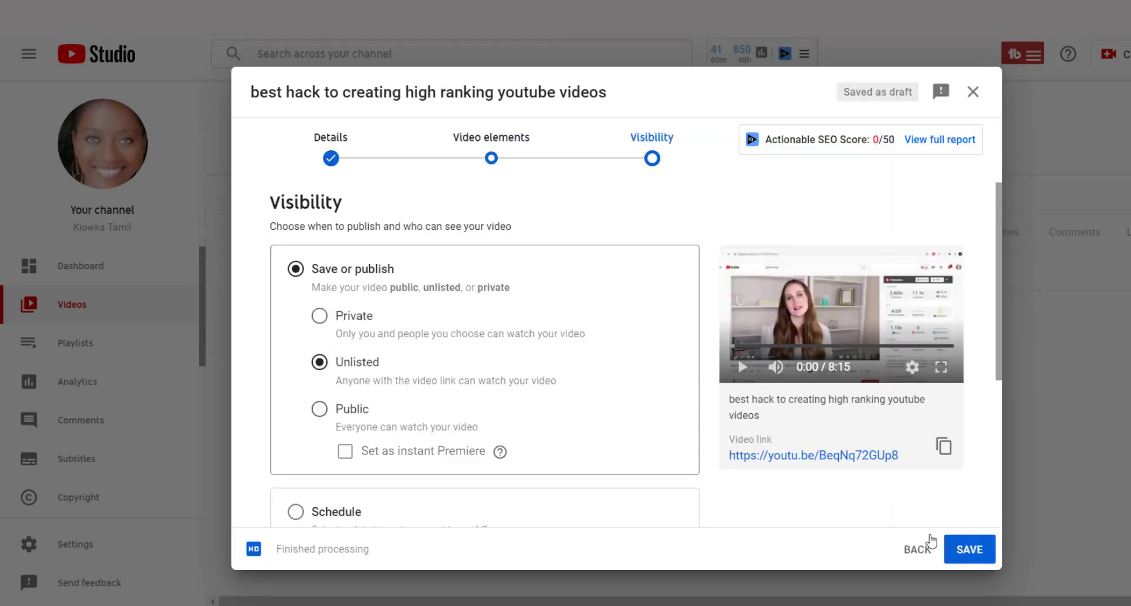
click(969, 551)
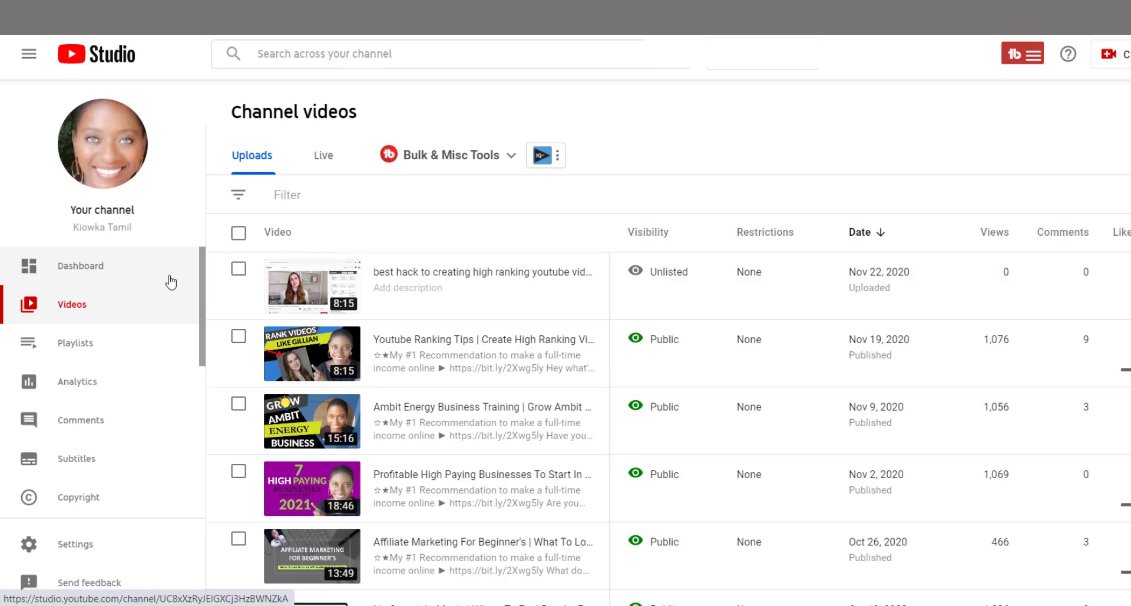
- Open the details of the newly uploaded unlisted video, view its end screen in the editor and close it without changes
click(308, 286)
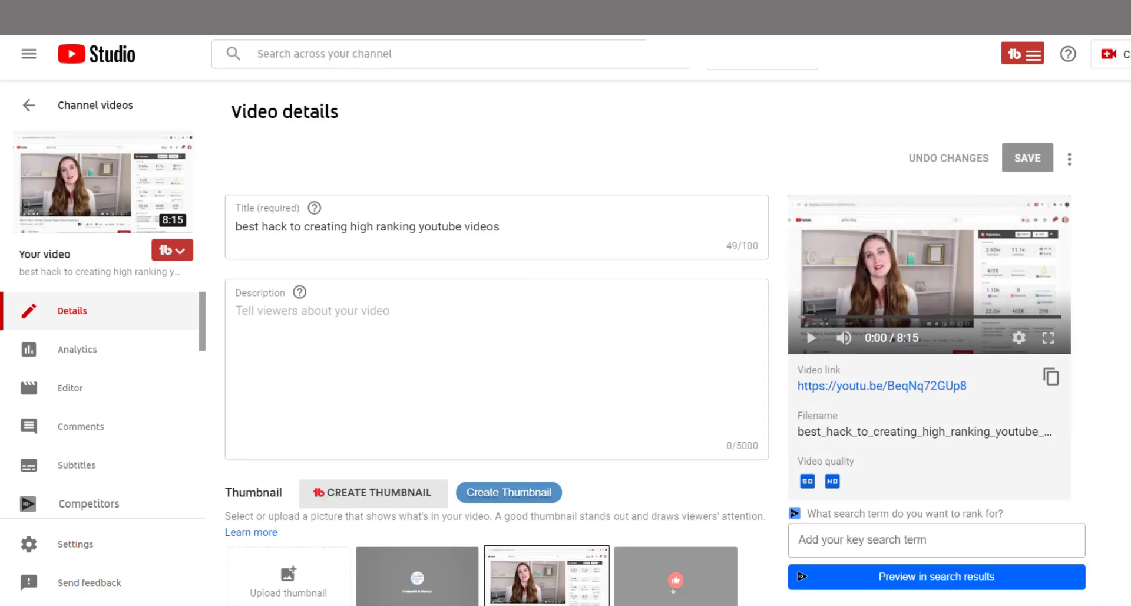
scroll(654, 342, down, 8)
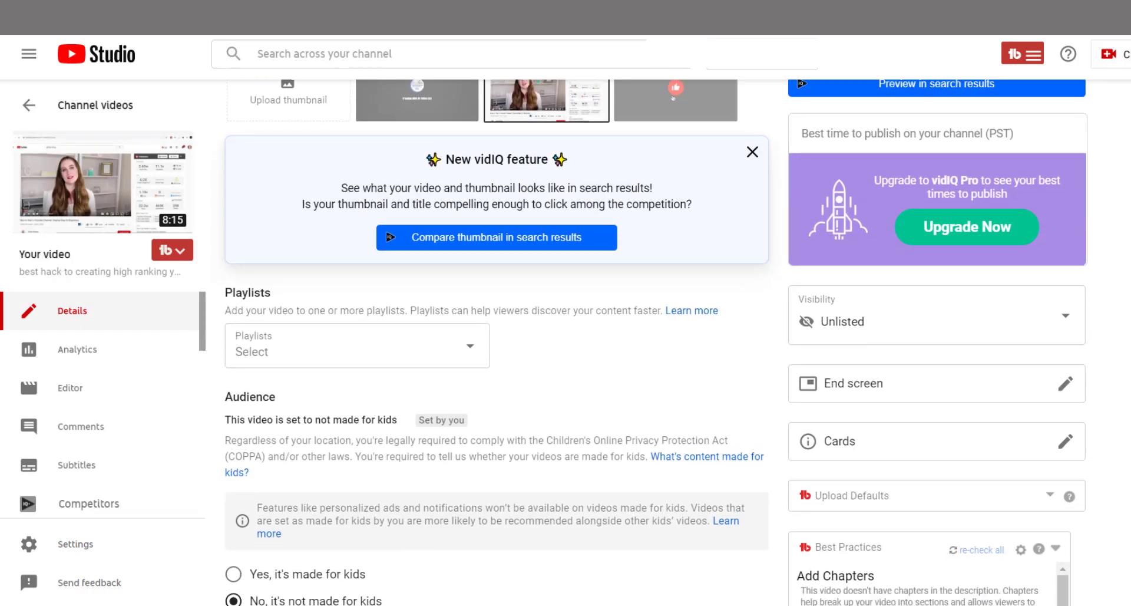
scroll(654, 343, down, 1)
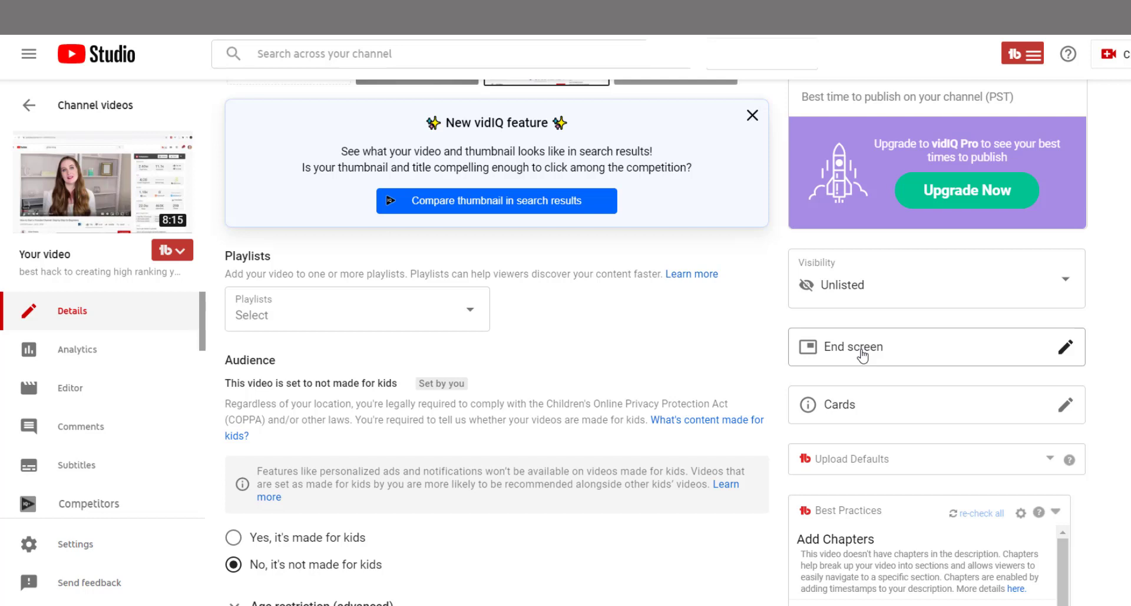
click(862, 355)
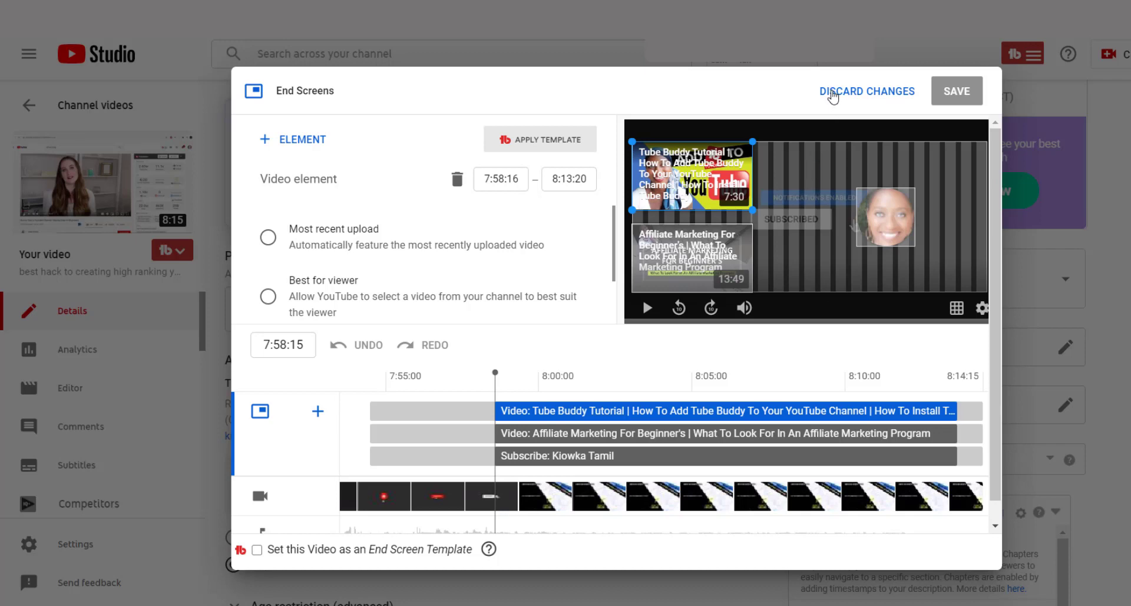
click(832, 93)
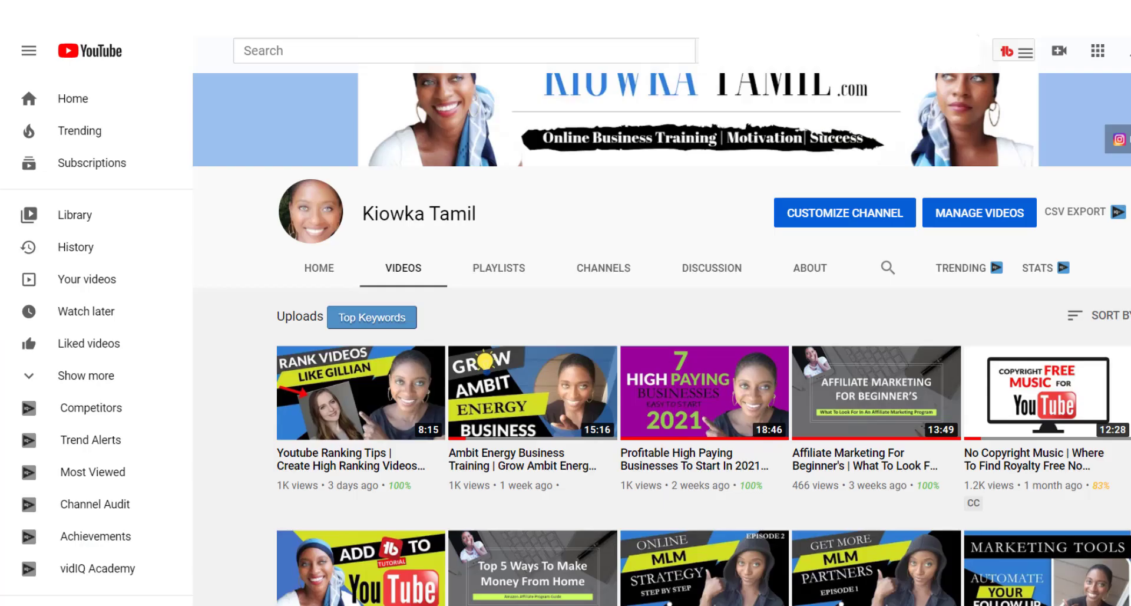
scroll(662, 339, down, 5)
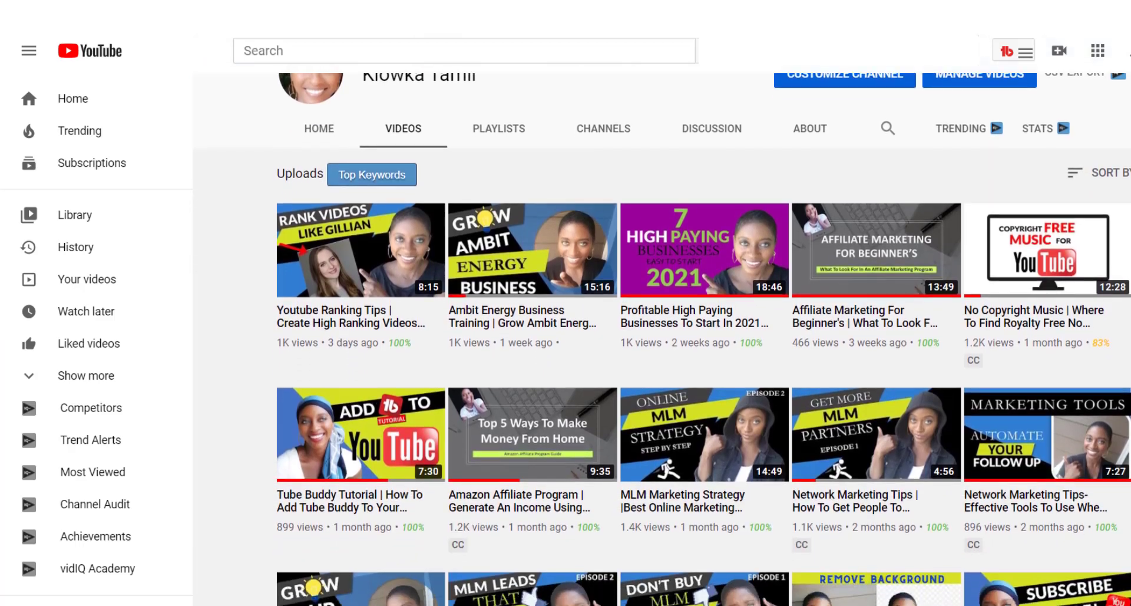
scroll(661, 339, down, 2)
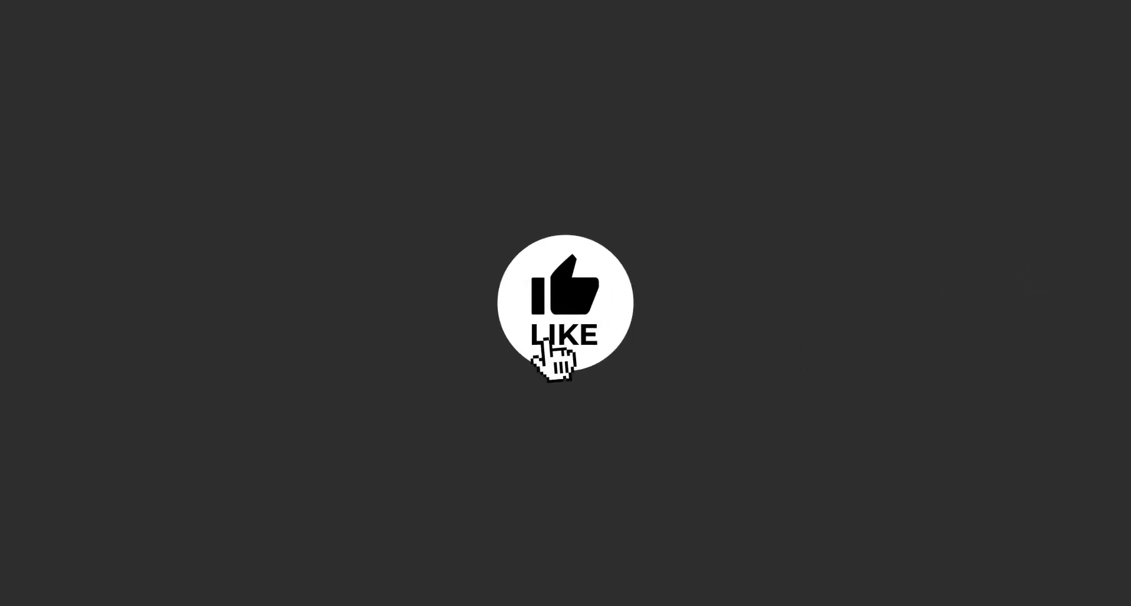